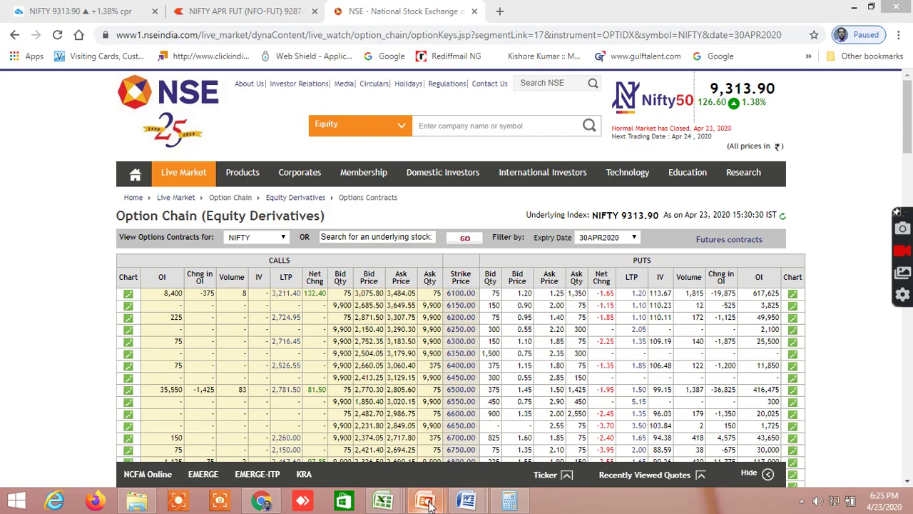
# - Try to bring the SAFE STOCK TRADING AND INVESTMENT 1 presentation in PowerPoint to the front over the NSE option chain page
pyautogui.moveTo(430, 492)
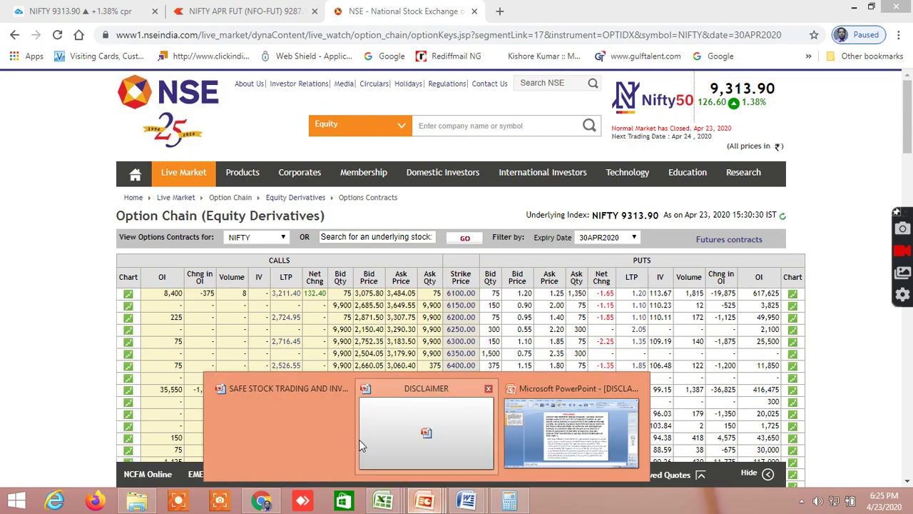
pyautogui.click(303, 433)
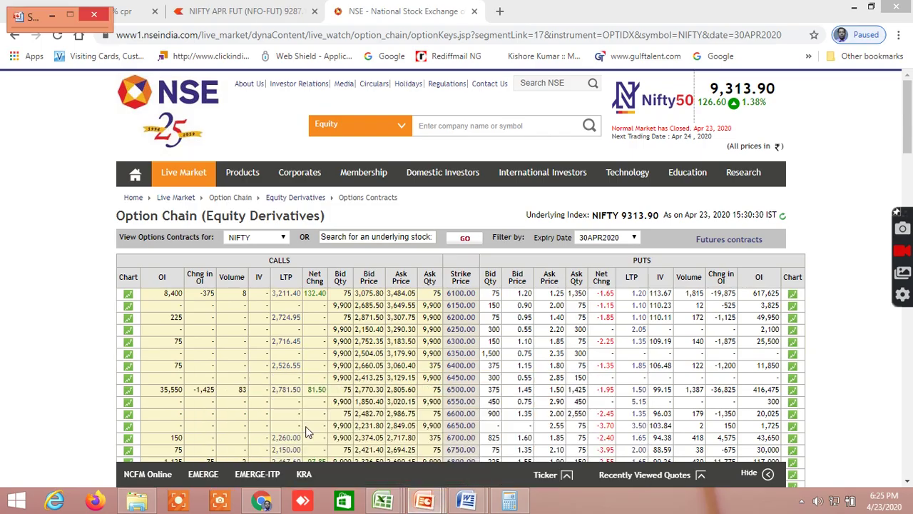
pyautogui.moveTo(426, 502)
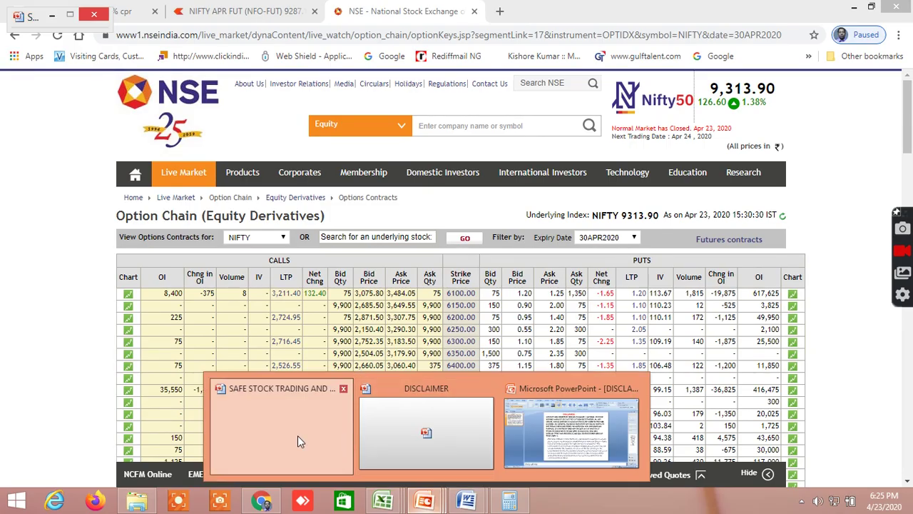
pyautogui.click(297, 434)
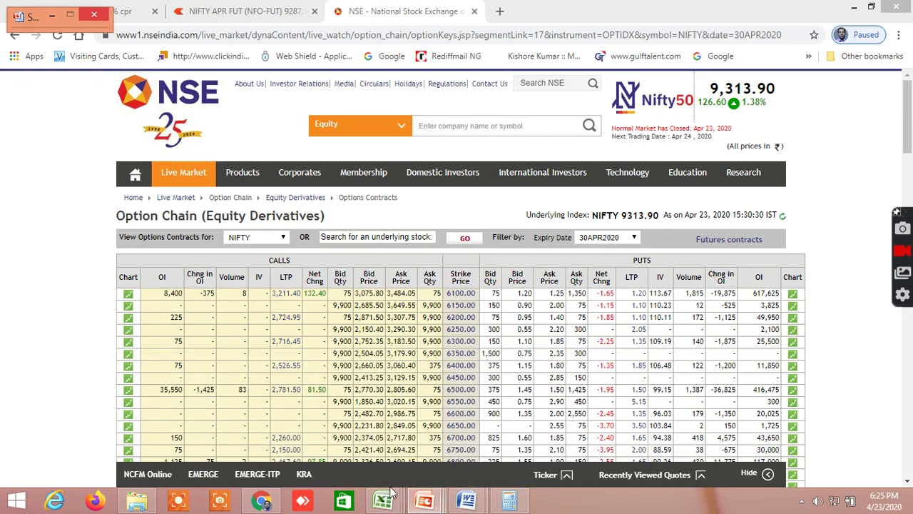
pyautogui.moveTo(438, 503)
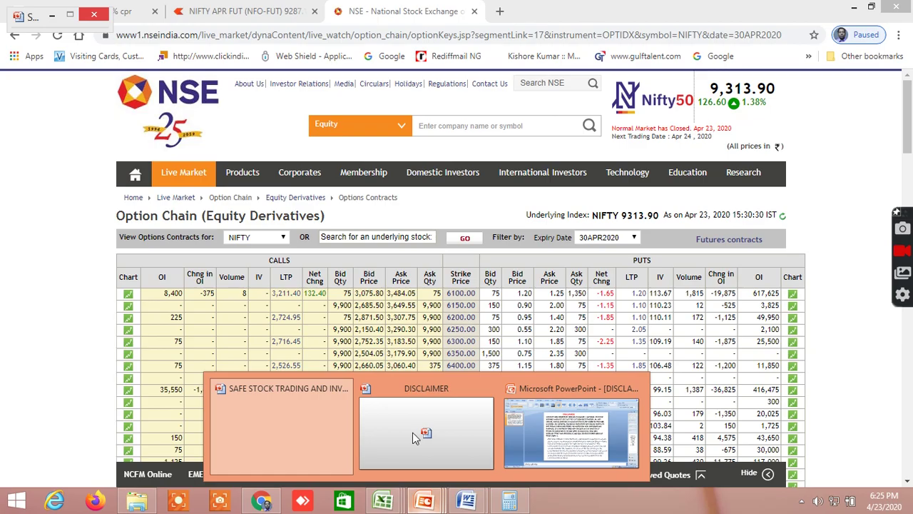
pyautogui.moveTo(300, 429)
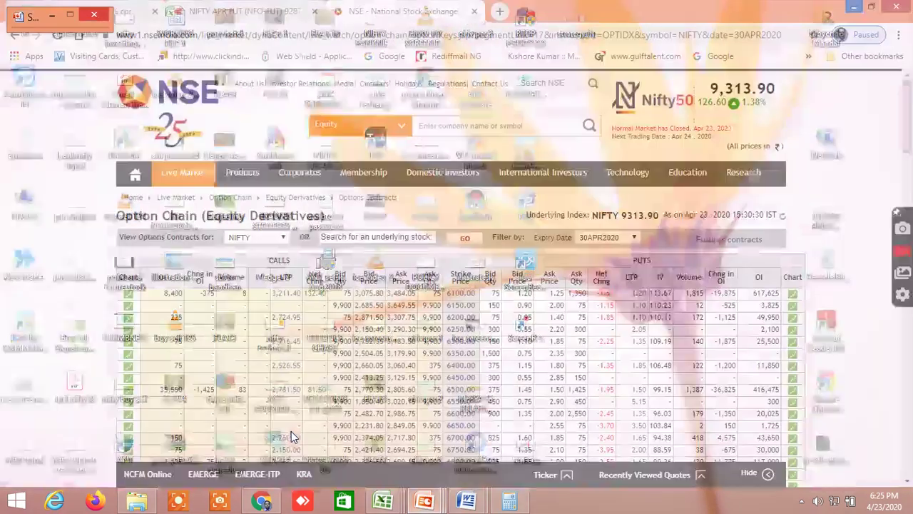
pyautogui.click(291, 430)
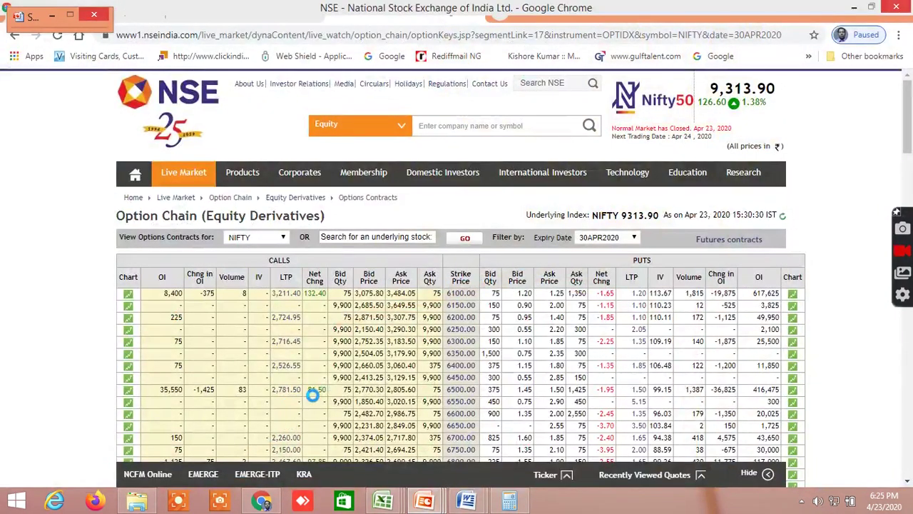
pyautogui.click(341, 379)
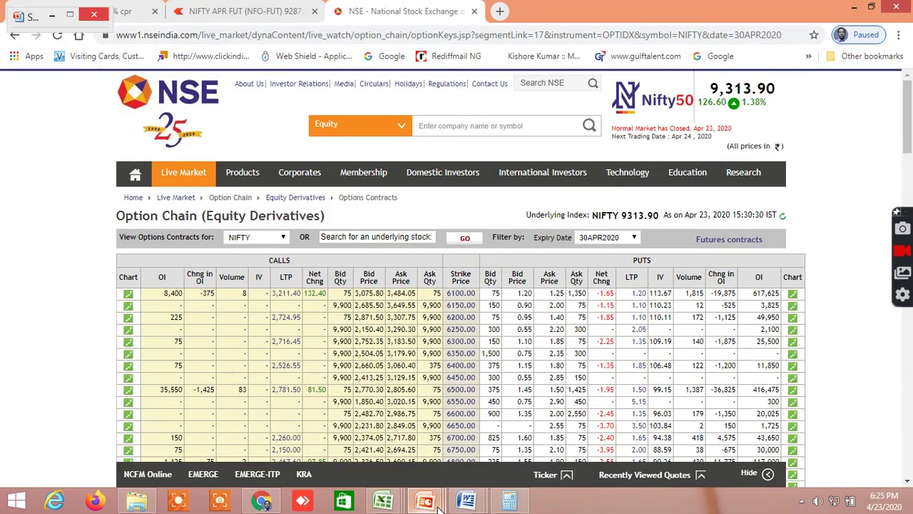
pyautogui.moveTo(425, 501)
pyautogui.click(288, 442)
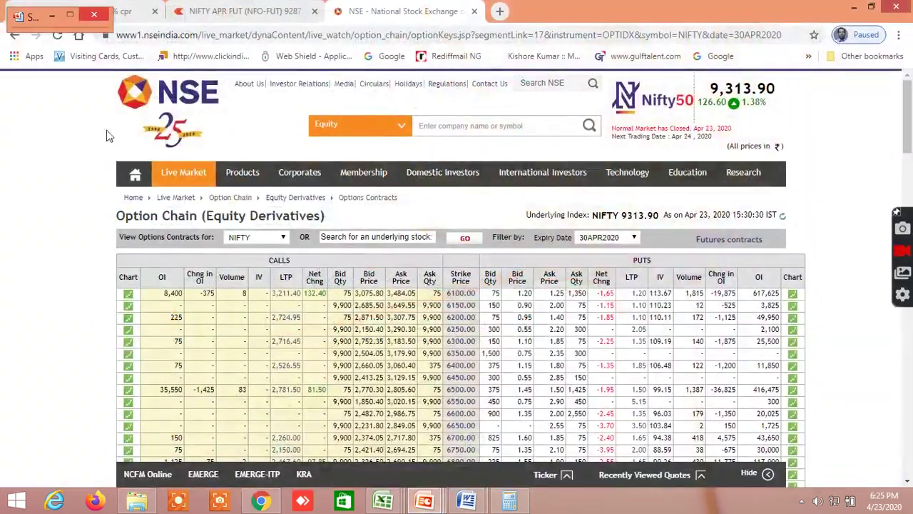
# - Switch to PowerPoint and display the SAFE STOCK TRADING AND INVESTMENT 1 presentation
pyautogui.hotkey('alt', 'Tab')
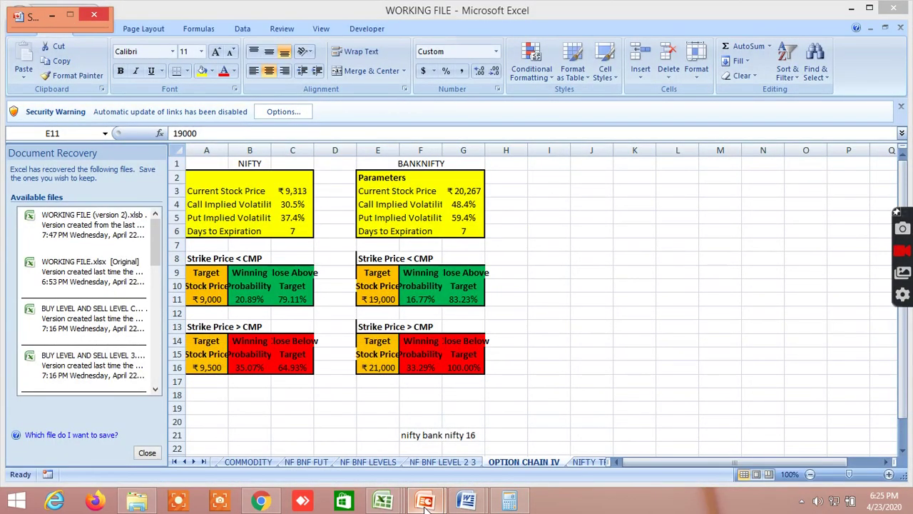
pyautogui.moveTo(425, 502)
pyautogui.click(350, 438)
pyautogui.click(354, 451)
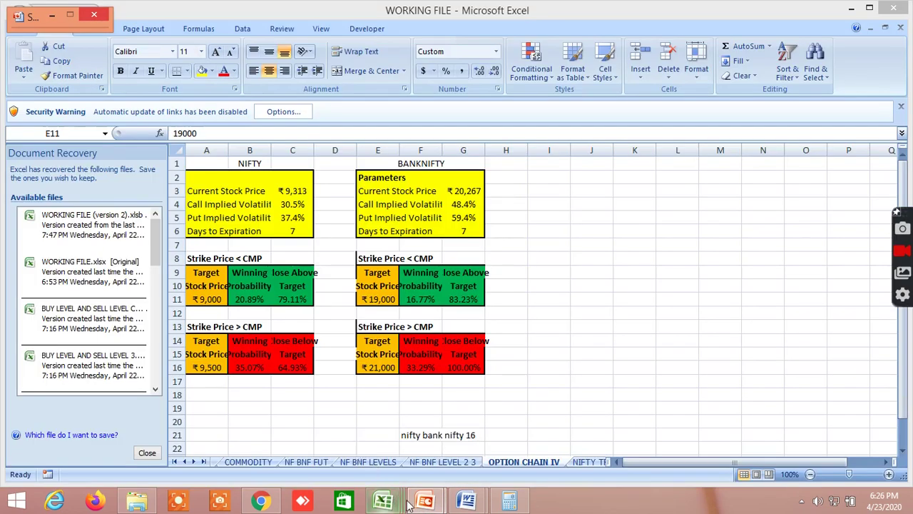
pyautogui.click(388, 415)
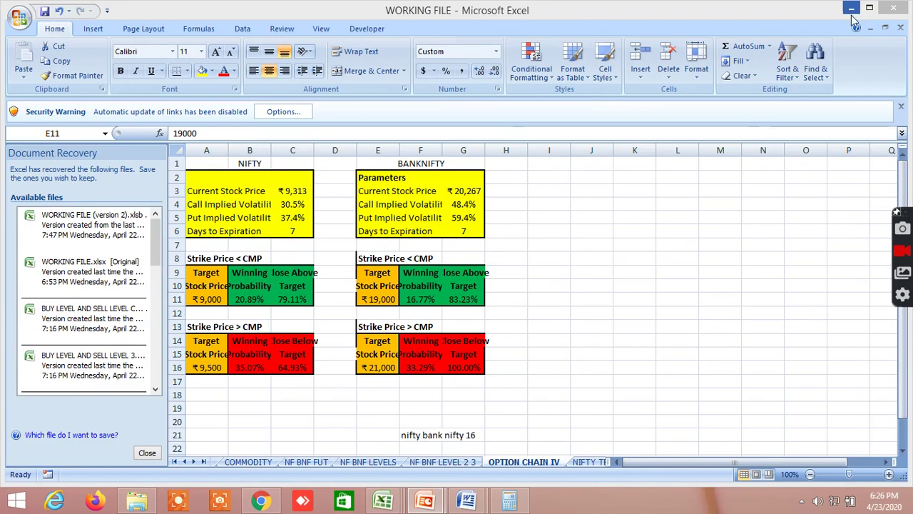
pyautogui.moveTo(443, 499)
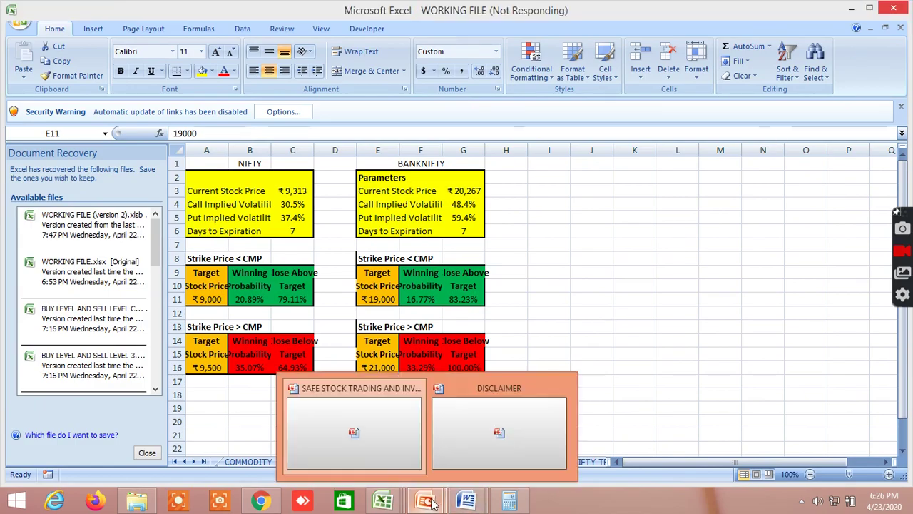
pyautogui.click(351, 448)
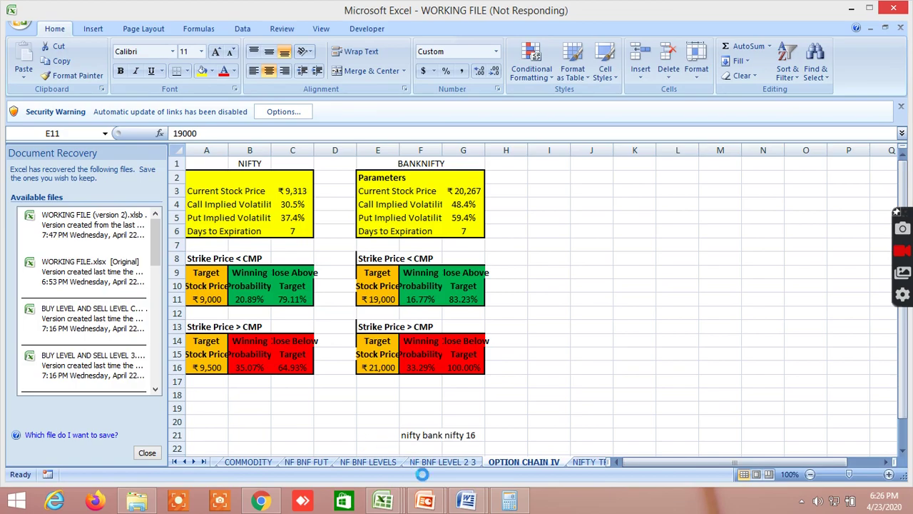
pyautogui.moveTo(422, 494)
pyautogui.click(281, 442)
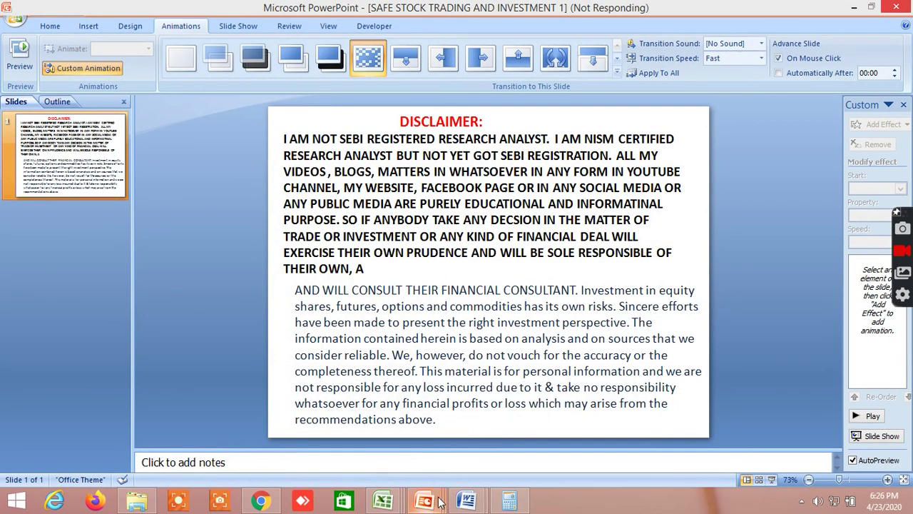
pyautogui.moveTo(424, 499)
pyautogui.moveTo(406, 464)
pyautogui.click(380, 454)
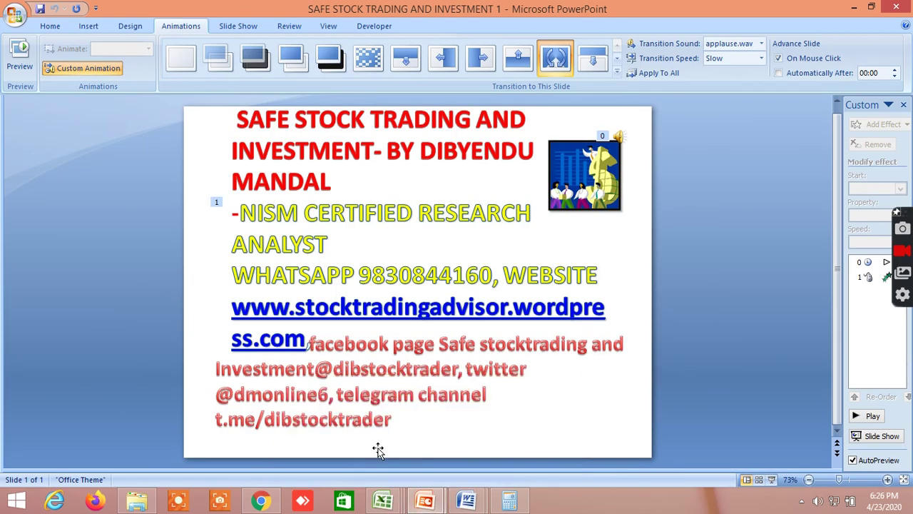
# - Play the introduction slide's animations, and open the recent DISCLAIMER presentation
pyautogui.click(872, 417)
pyautogui.click(14, 17)
pyautogui.click(116, 54)
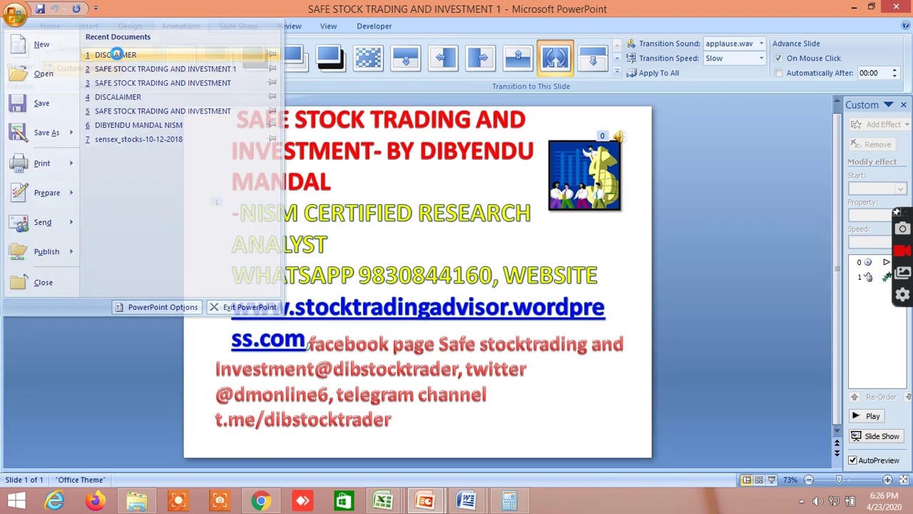
# - Run the DISCLAIMER slide show through to its end and exit back to the slide editor
pyautogui.click(872, 418)
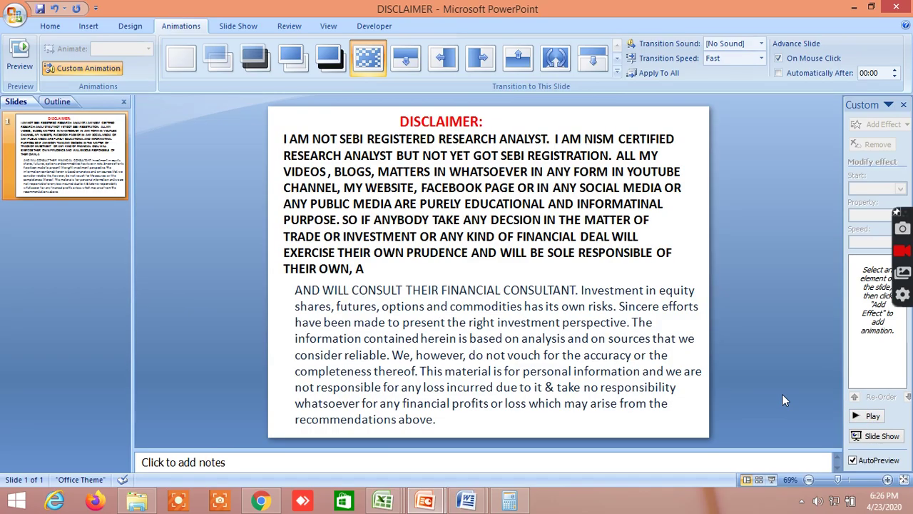
pyautogui.click(872, 434)
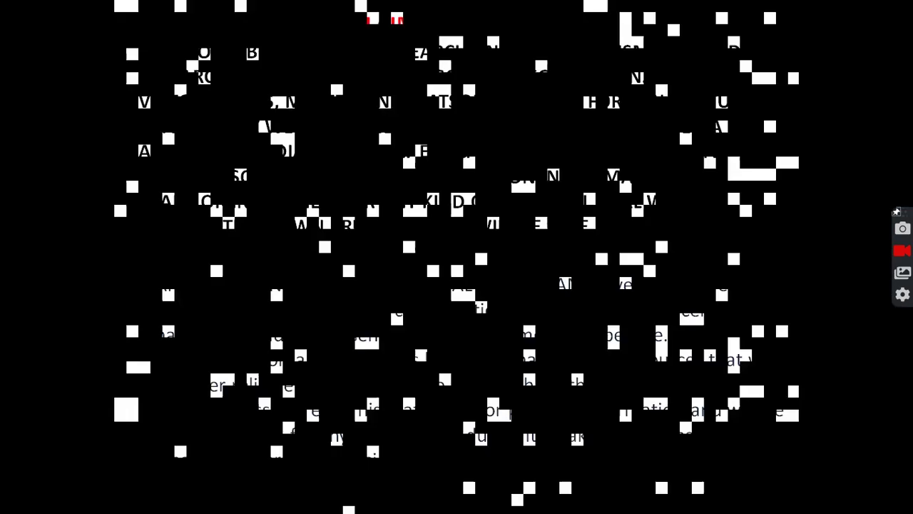
pyautogui.click(1, 6)
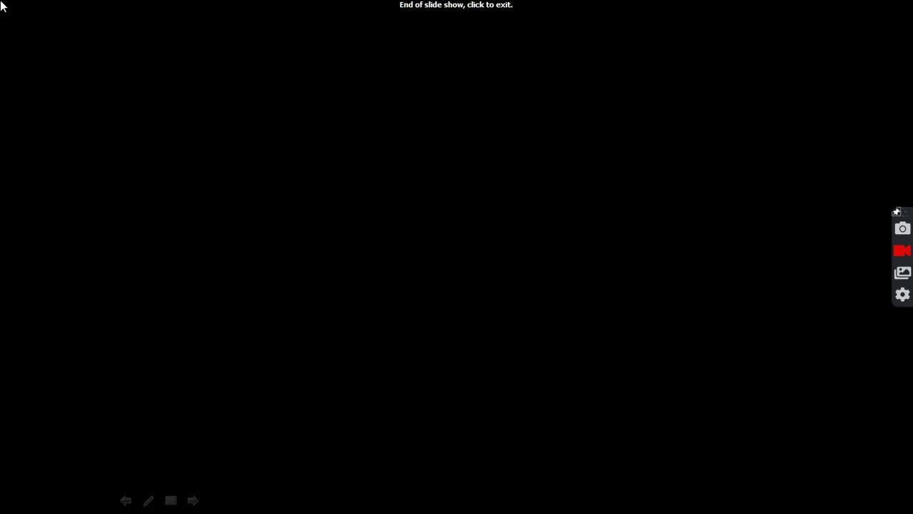
pyautogui.click(2, 6)
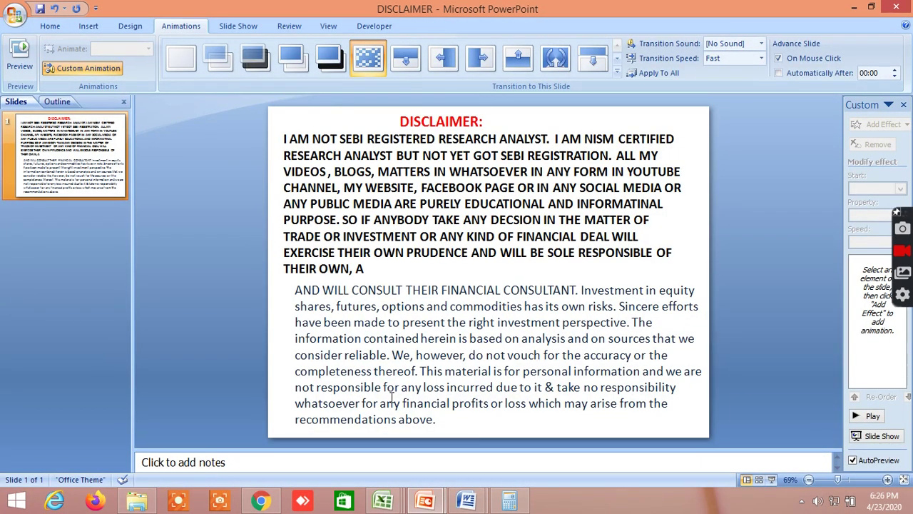
# - Switch to Chrome and display the TradingView daily chart of the Nifty 50 Index
pyautogui.moveTo(383, 504)
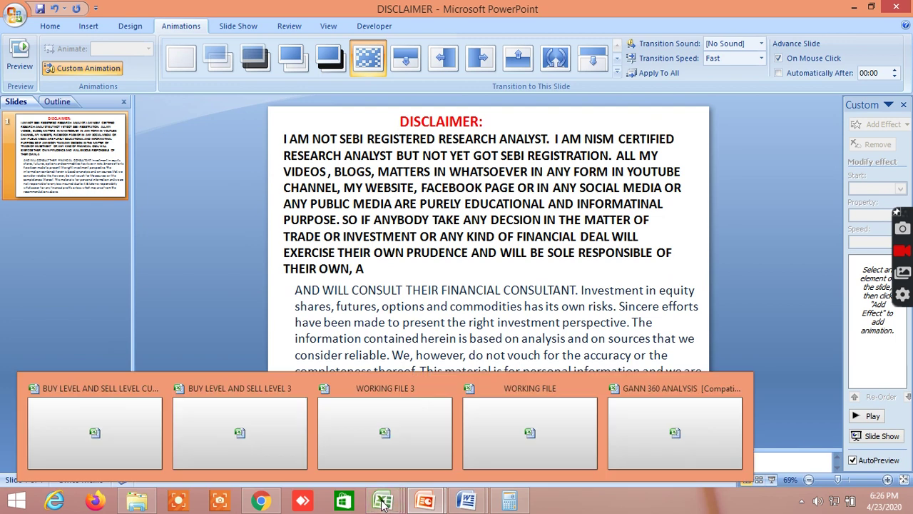
pyautogui.click(273, 502)
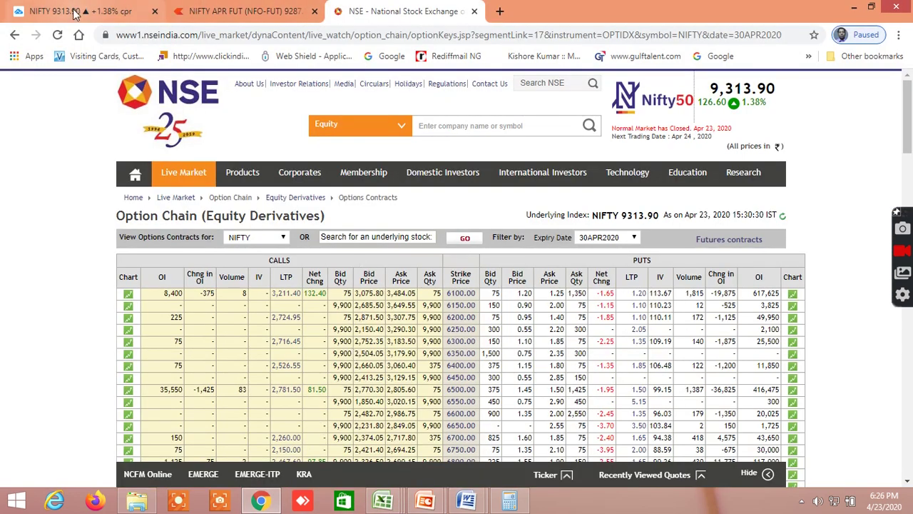
pyautogui.click(75, 12)
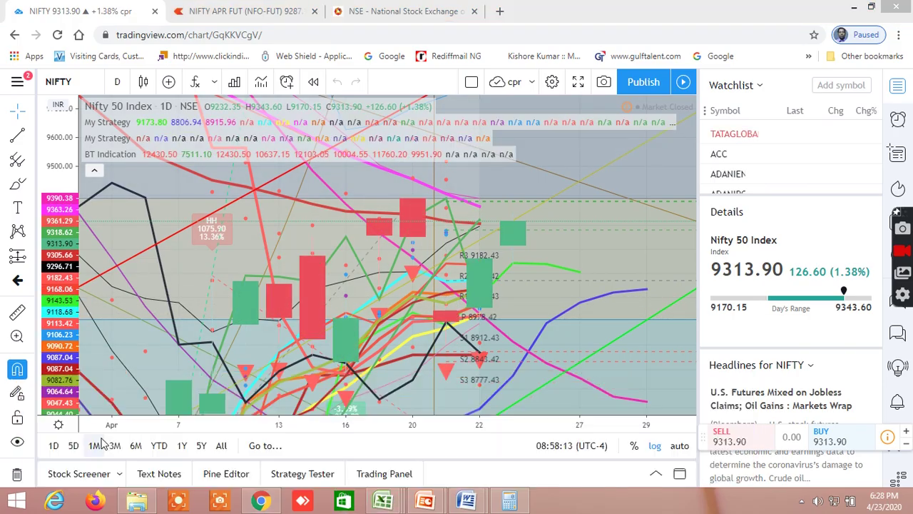
# - Switch to the Excel workbook BUY LEVEL AND SELL LEVEL CUM SCREENER and open the sheet ALLBUY SELL LEVELSCUM SCREENER1
pyautogui.click(383, 502)
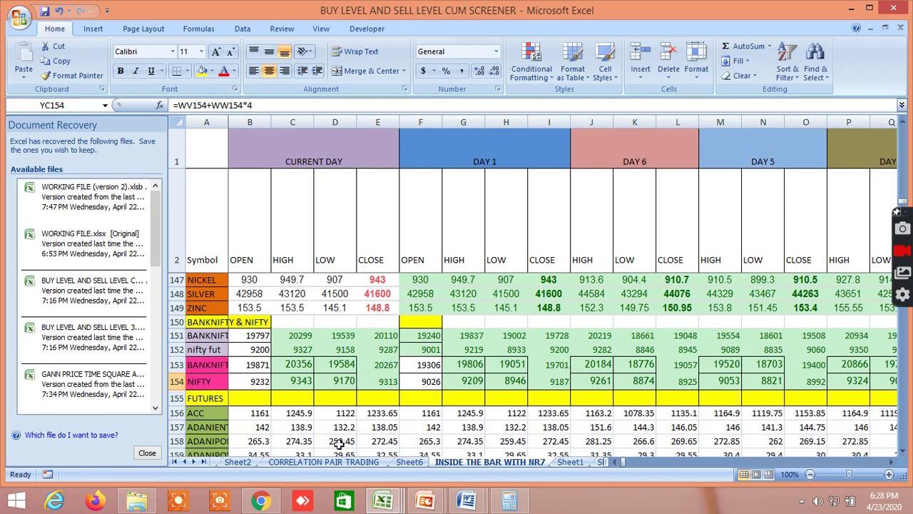
pyautogui.click(185, 461)
pyautogui.click(184, 461)
pyautogui.click(184, 461)
pyautogui.click(184, 461)
pyautogui.click(277, 463)
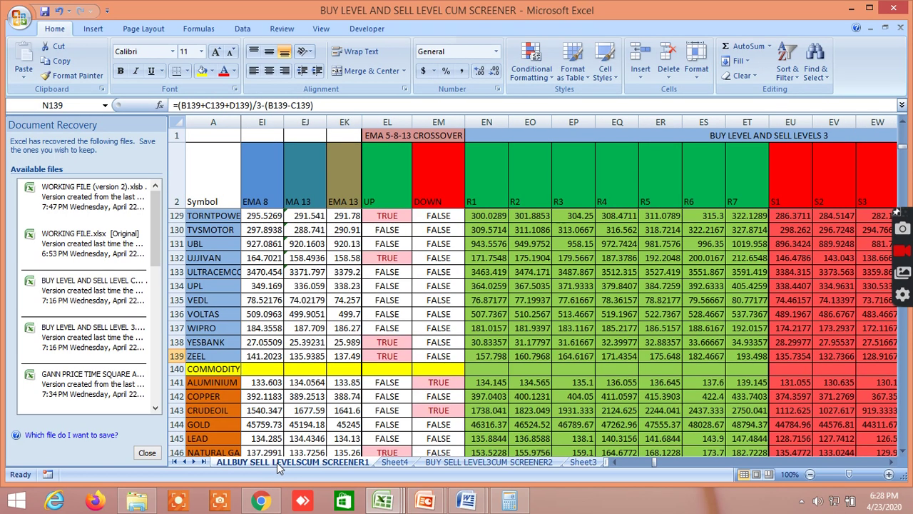
# - Examine the stocks' high, low and close prices and their targets in the BUY LEVEL AND SELL LEVELS 1 section
pyautogui.scroll(14, 531, 302)
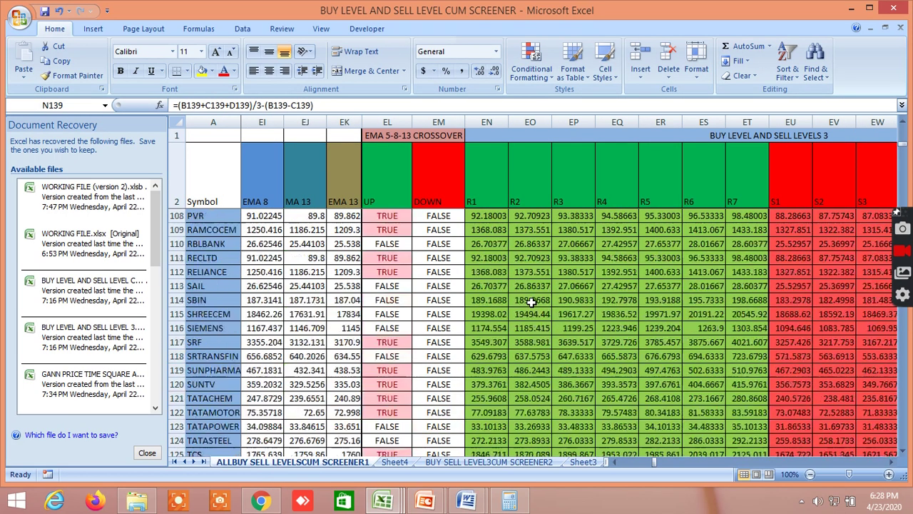
pyautogui.scroll(20, 531, 302)
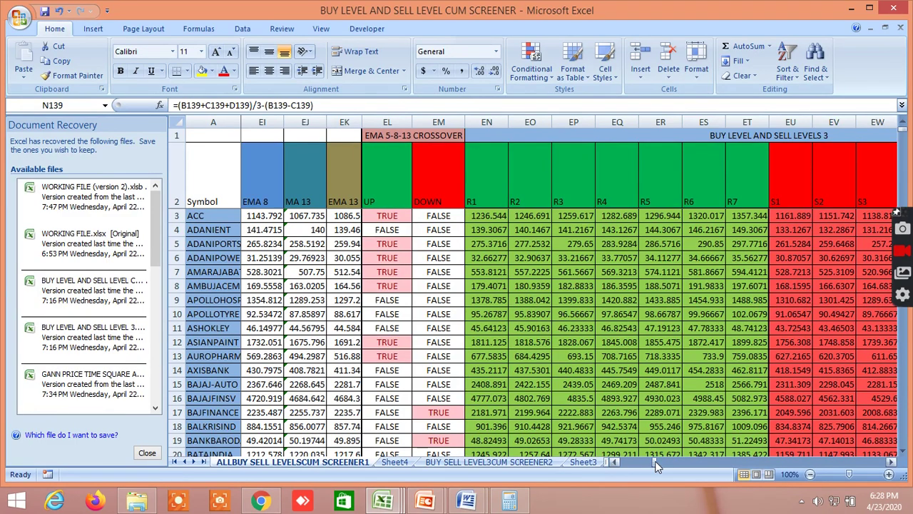
pyautogui.moveTo(657, 465); pyautogui.dragTo(619, 457)
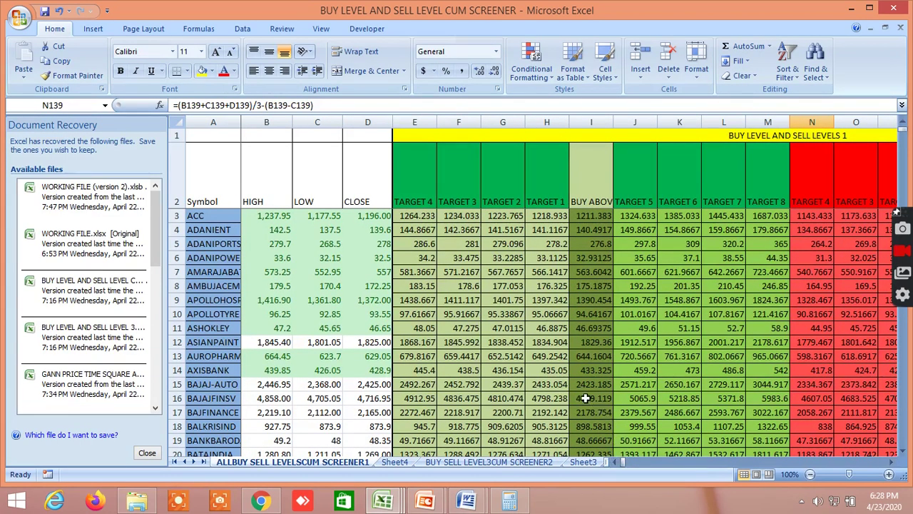
pyautogui.scroll(-4, 357, 329)
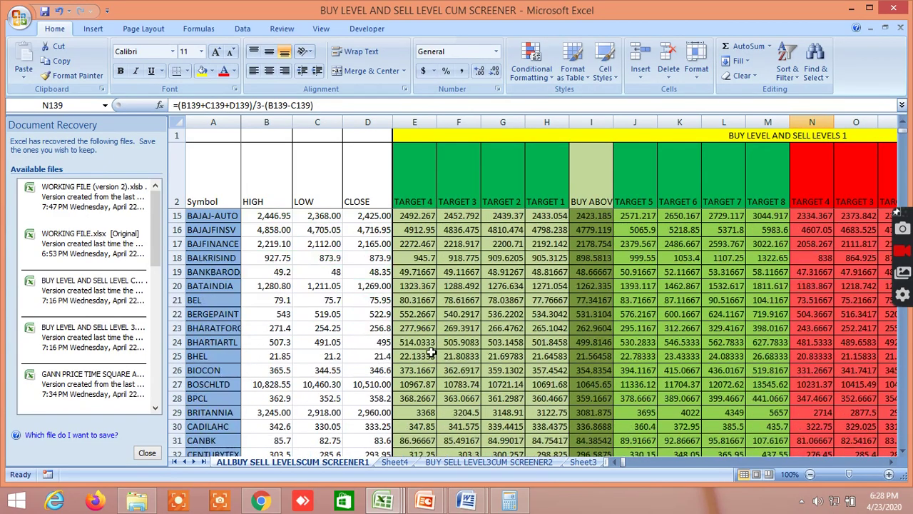
pyautogui.scroll(-9, 456, 353)
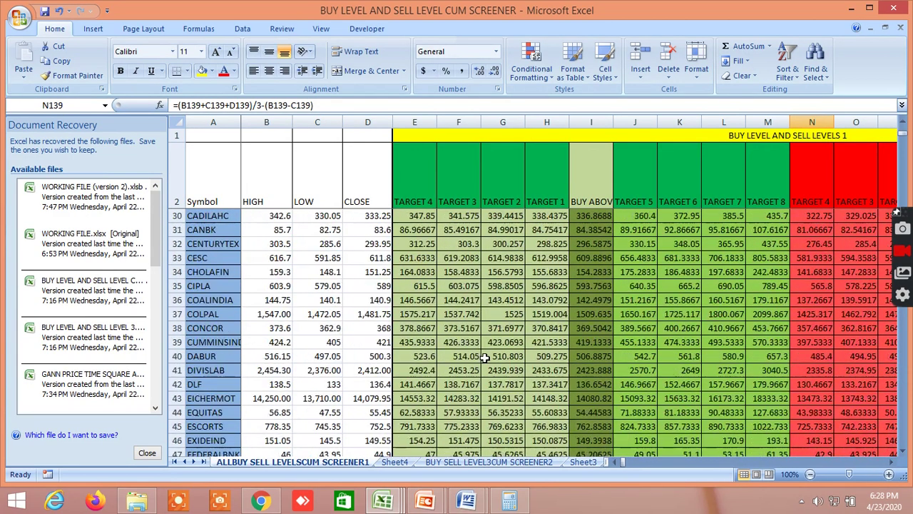
pyautogui.scroll(-3, 484, 358)
pyautogui.scroll(-20, 484, 358)
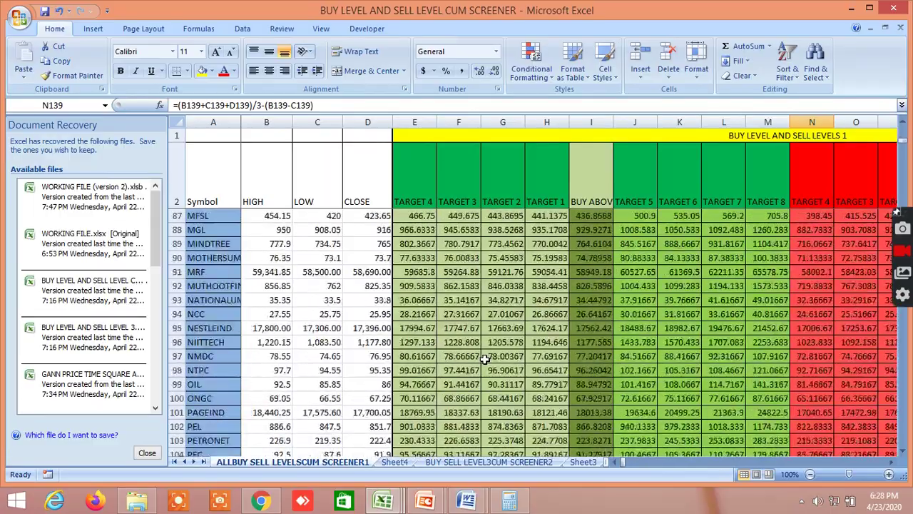
pyautogui.scroll(10, 484, 358)
pyautogui.scroll(4, 484, 359)
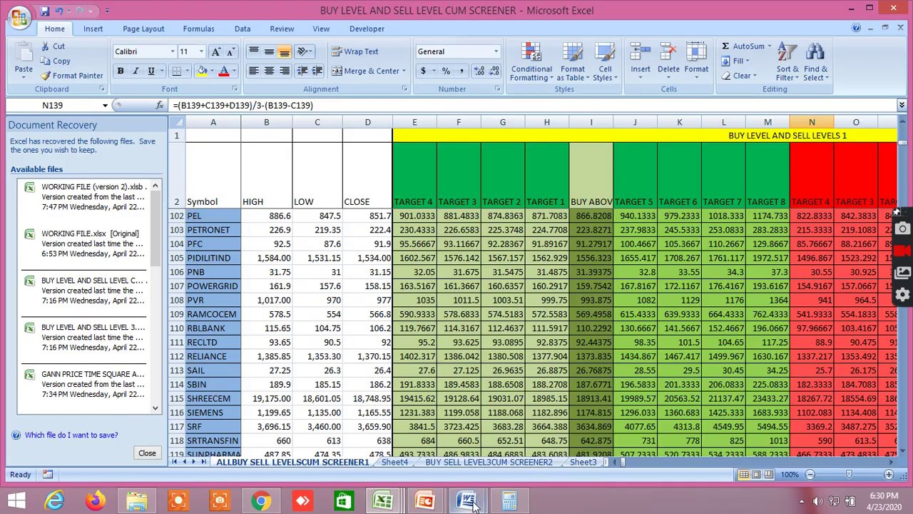
# - Switch to the Word document ONLINE WEBINAR ON STOCK MARKET TRAINING and show its opening heading and introduction
pyautogui.moveTo(474, 504)
pyautogui.moveTo(410, 455)
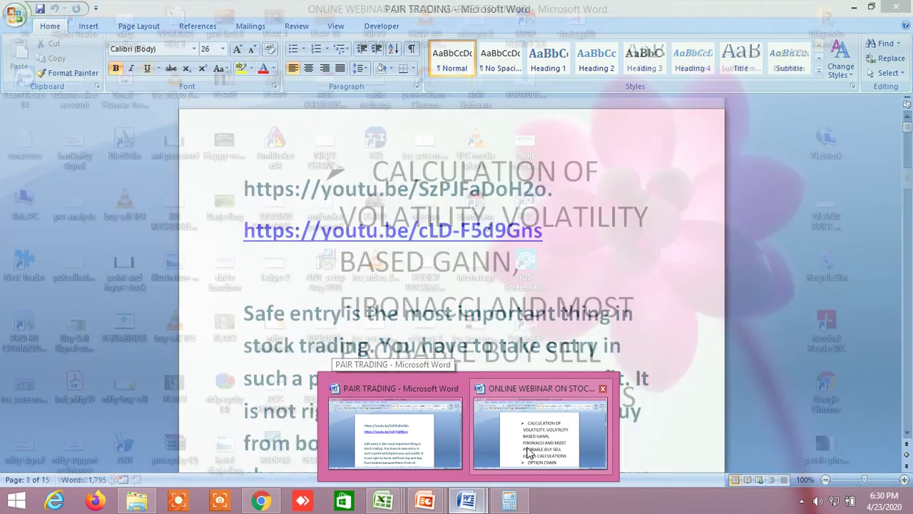
pyautogui.moveTo(504, 453)
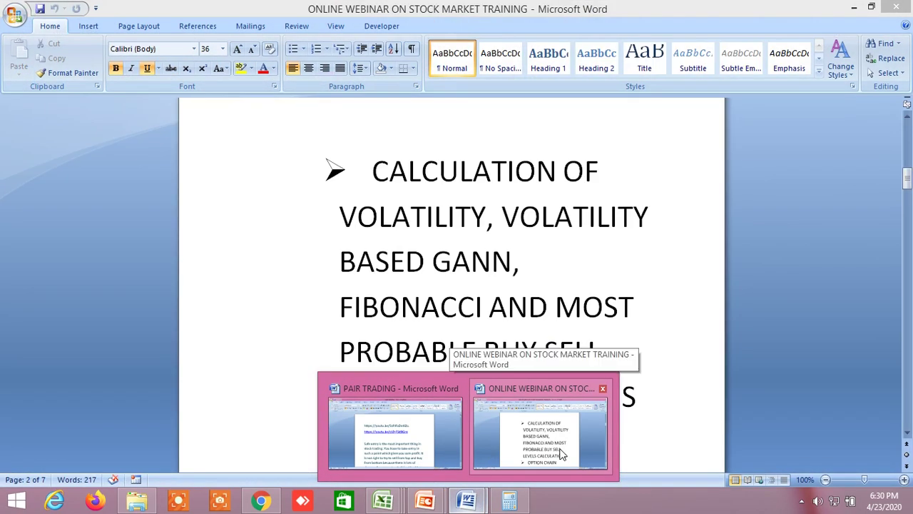
pyautogui.click(562, 453)
pyautogui.scroll(5, 526, 323)
pyautogui.scroll(8, 522, 329)
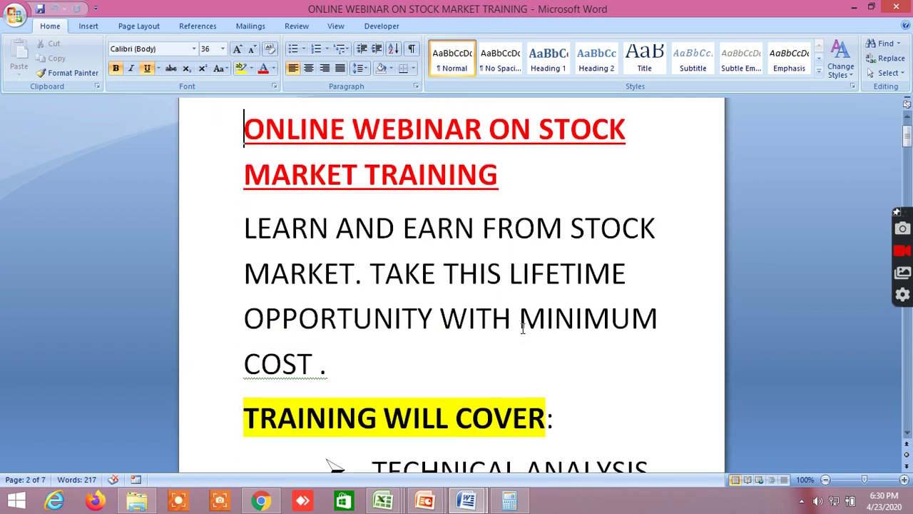